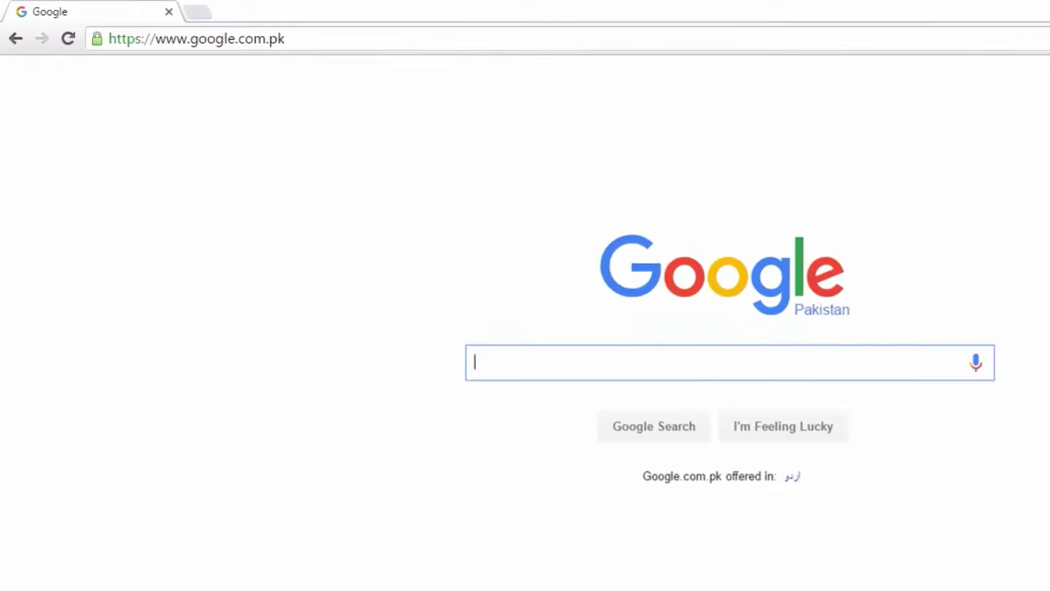
type("do")
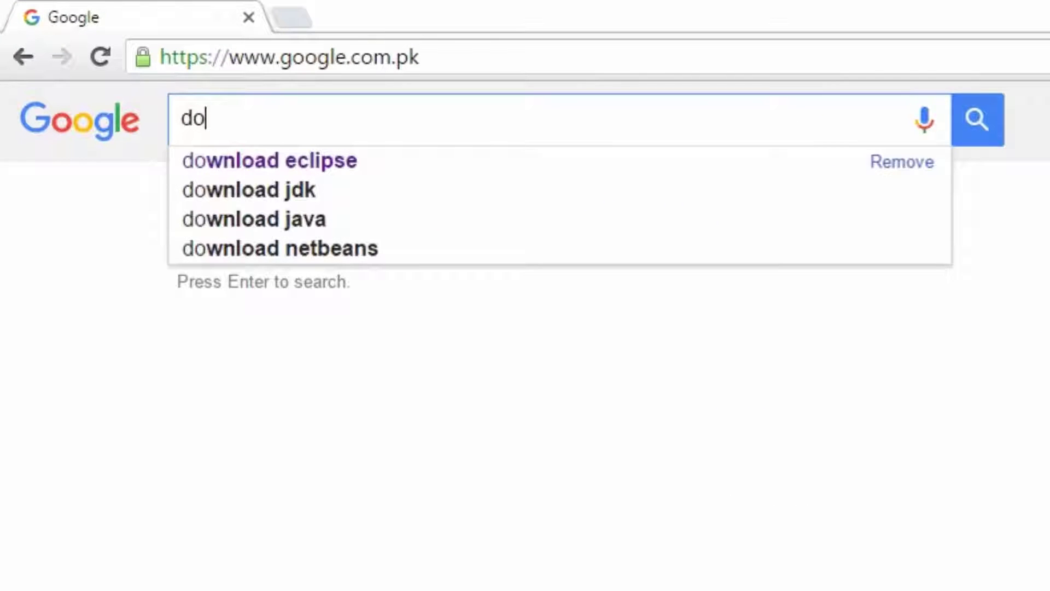
Search Google for 'download eclipse' and bring up the Eclipse Downloads result's link menu
key("Down")
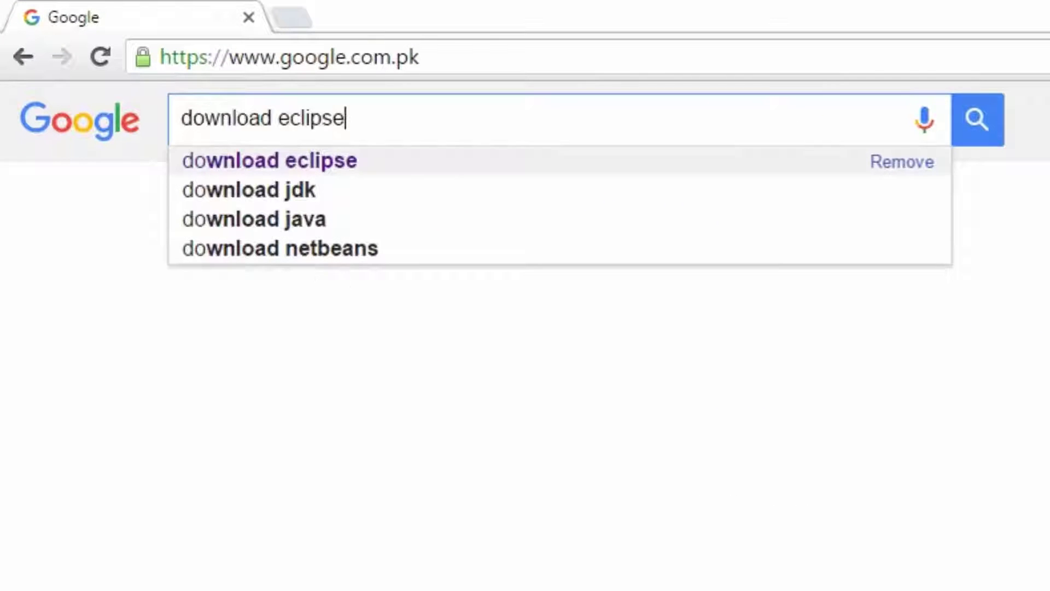
key("Return")
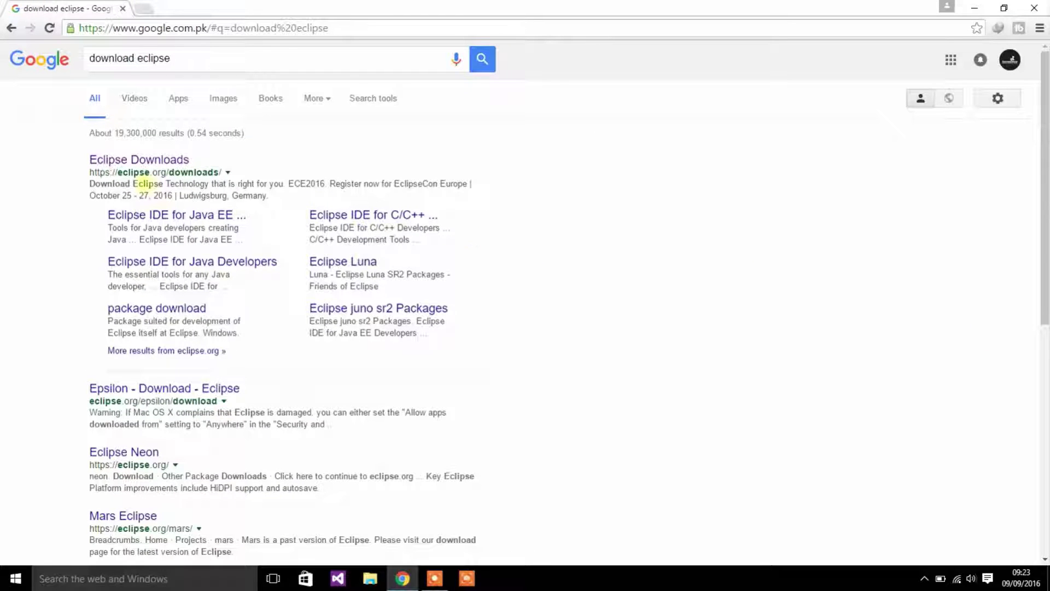
right_click(149, 161)
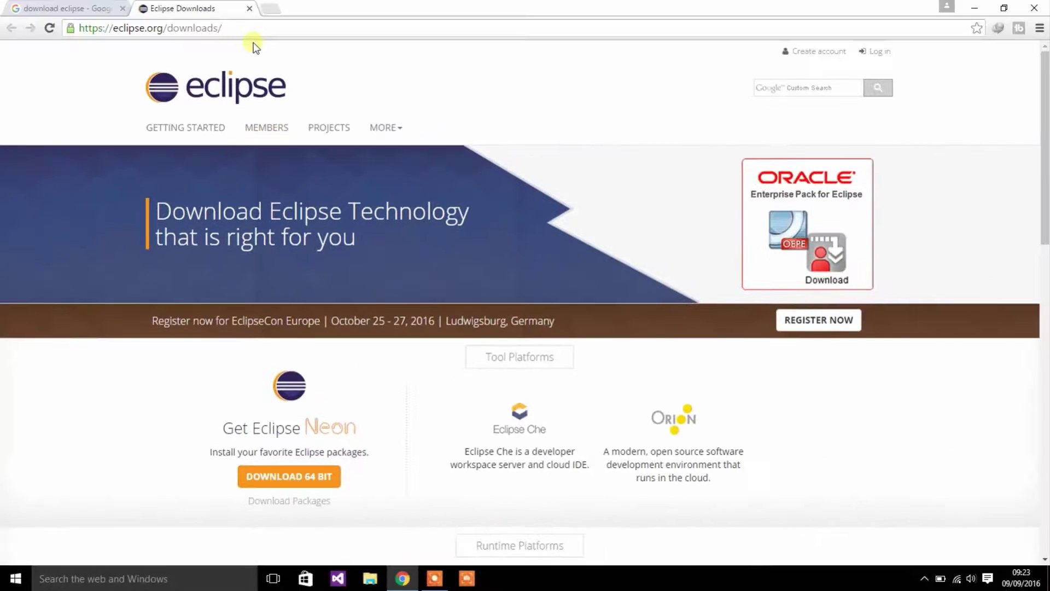
Close the Eclipse tab, search Google for 'jdk download', and bring up the Java SE Downloads link menu
left_click(250, 8)
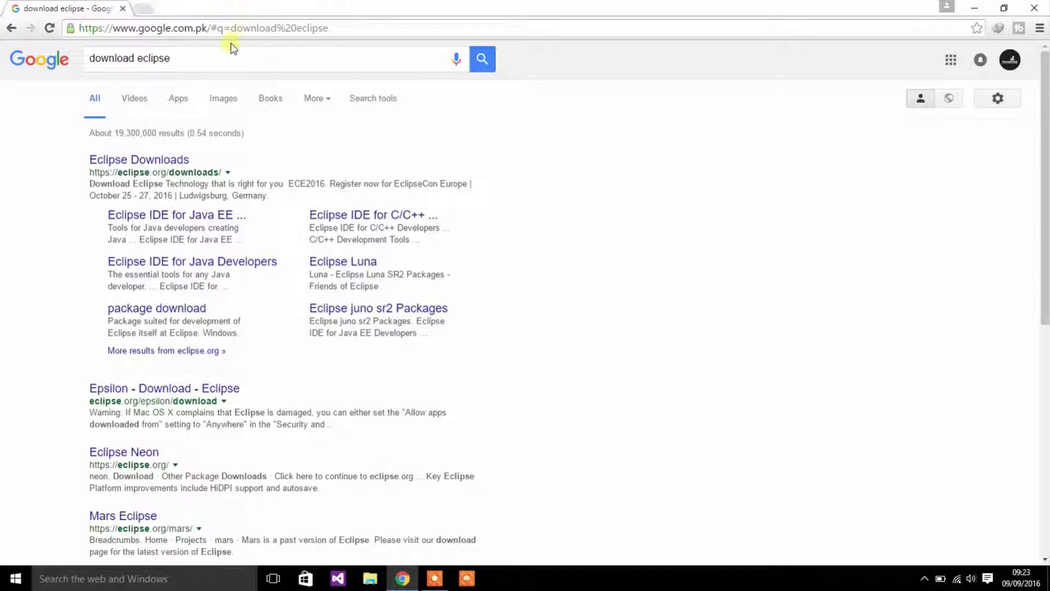
left_click(226, 57)
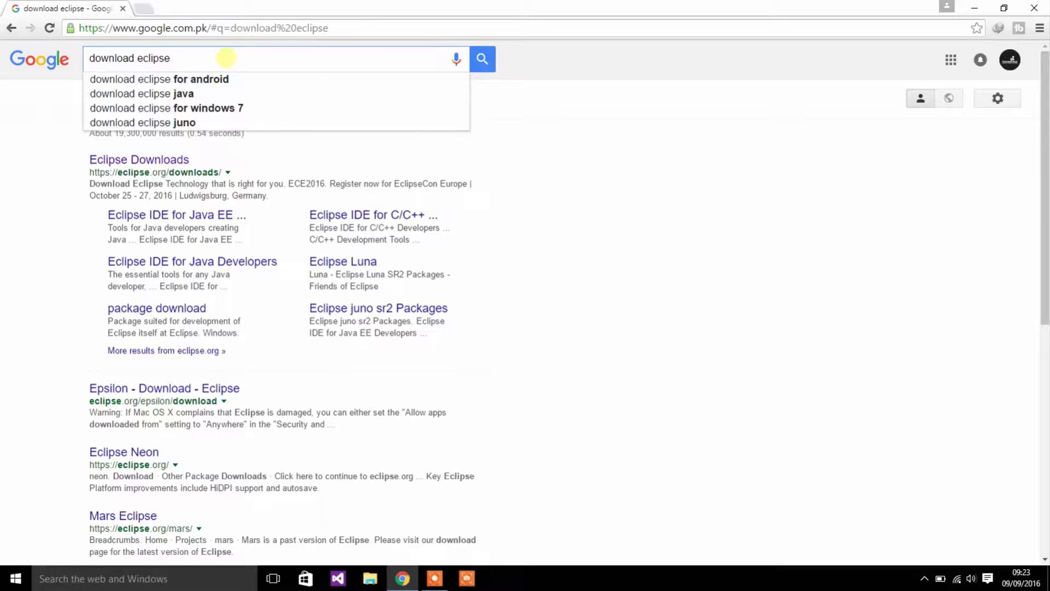
key("BackSpace")
key("BackSpace")
key("BackSpace")
key("BackSpace")
key("BackSpace")
key("BackSpace")
key("BackSpace")
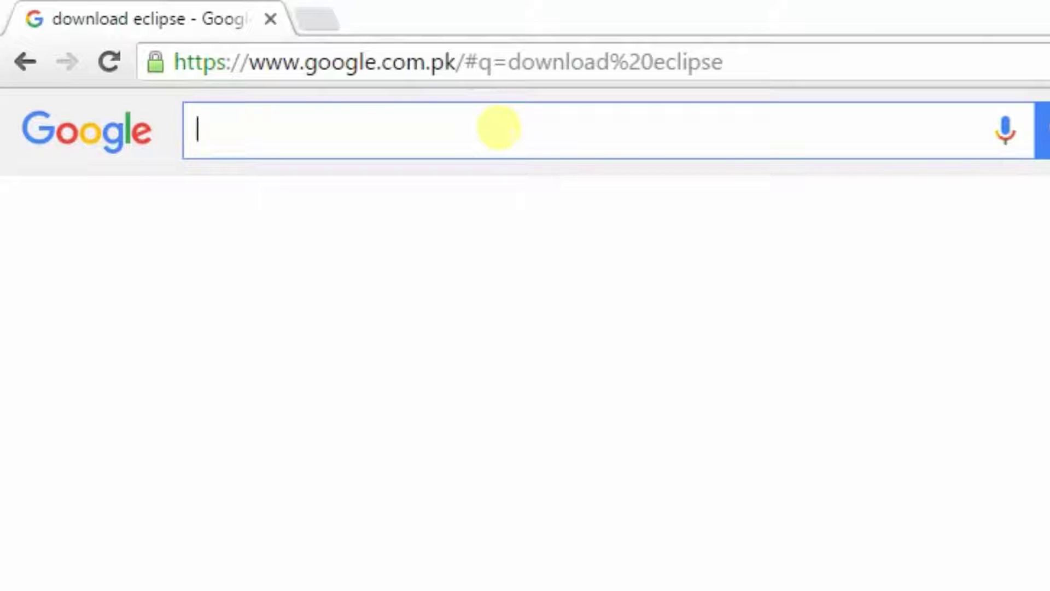
type("jdk")
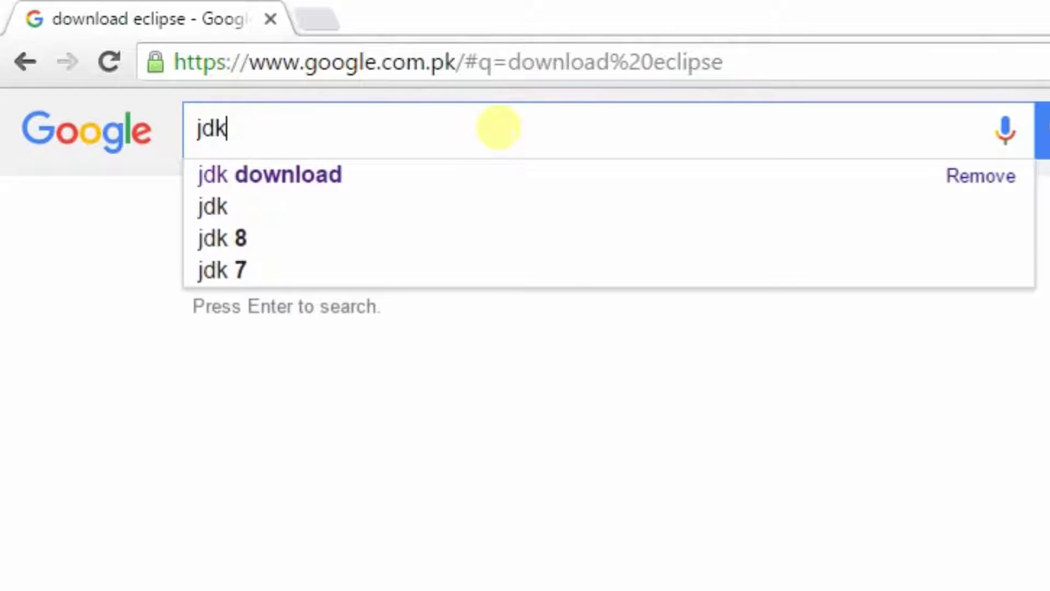
key("Down")
key("Return")
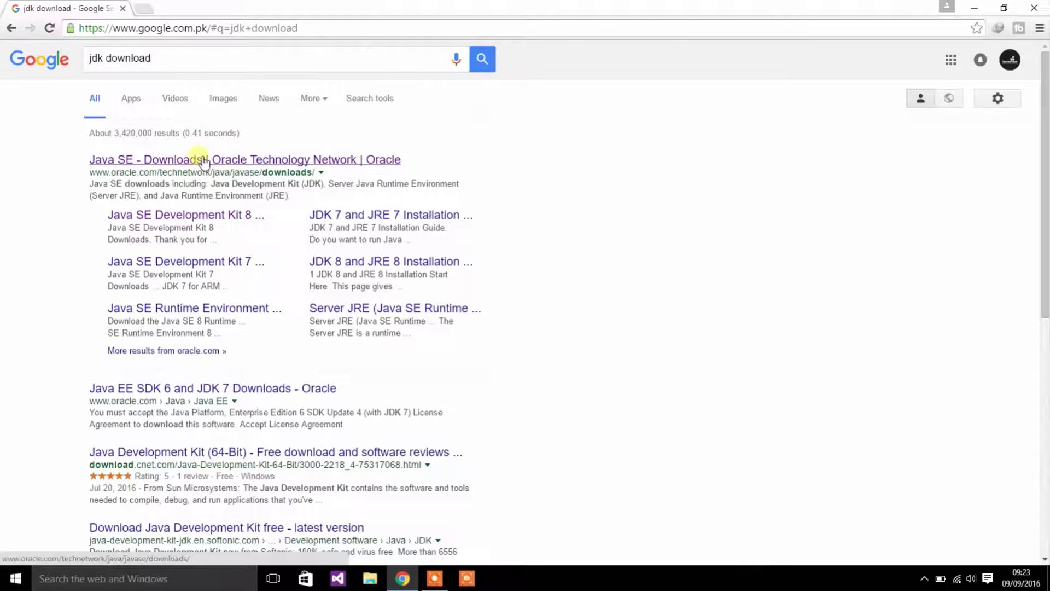
right_click(201, 157)
View Oracle's Java SE Development Kit 8 downloads list, then switch to the ANDROID folder
left_click(214, 167)
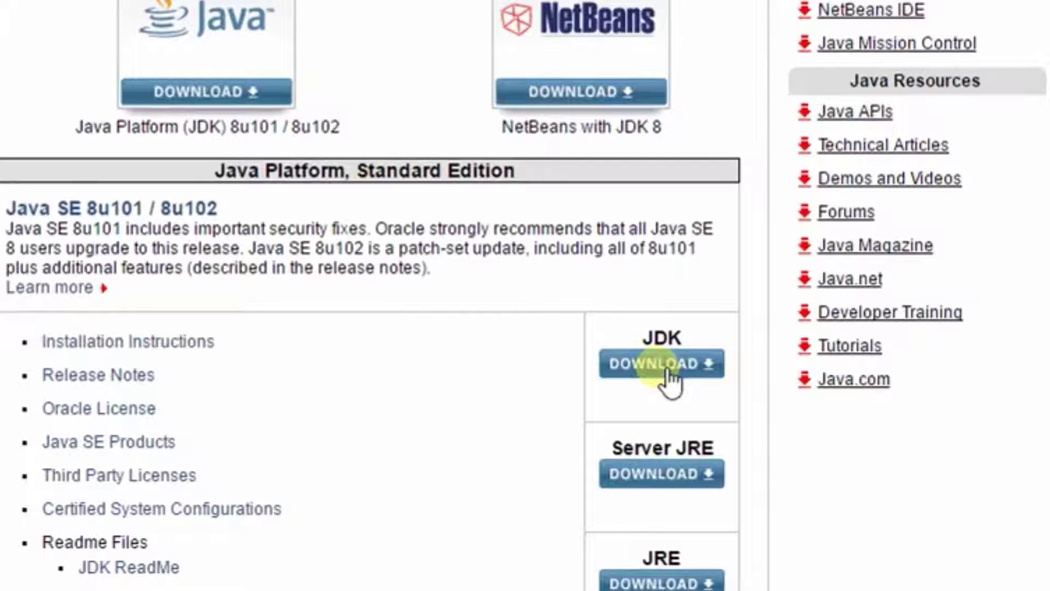
left_click(666, 368)
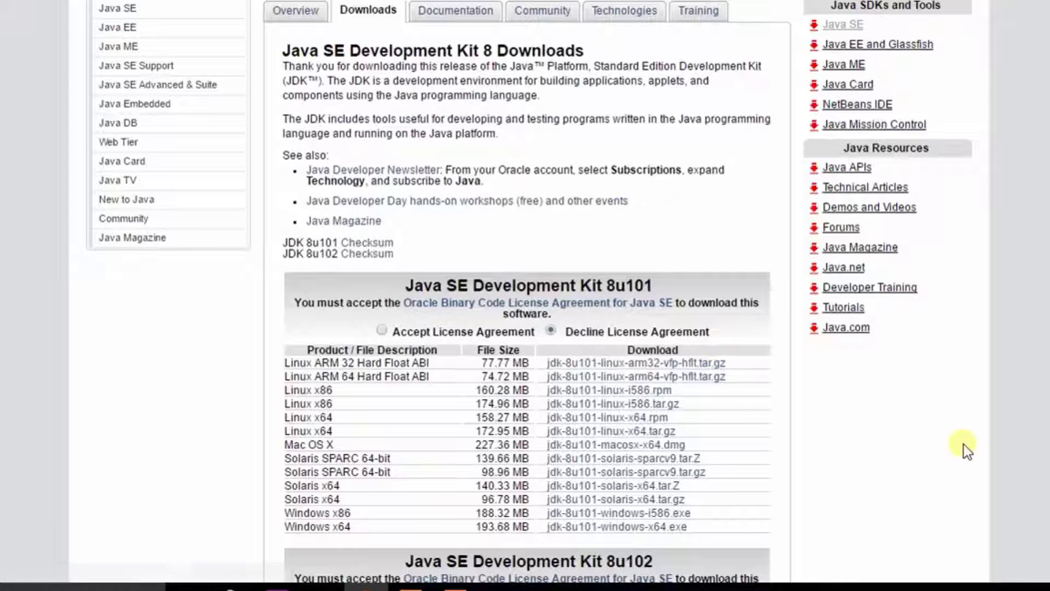
scroll(980, 366, "down", 1)
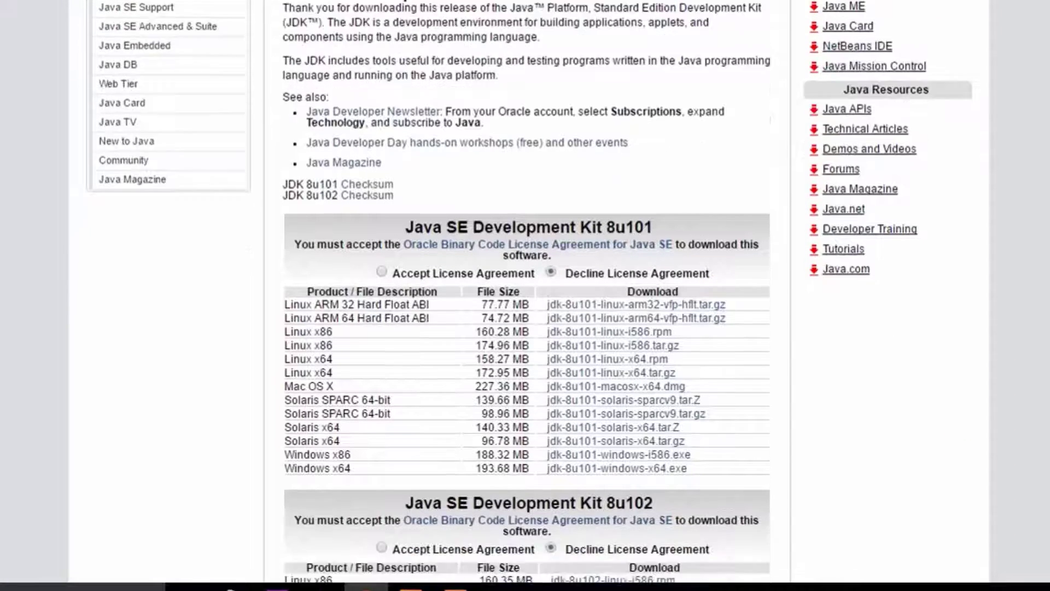
scroll(981, 366, "down", 1)
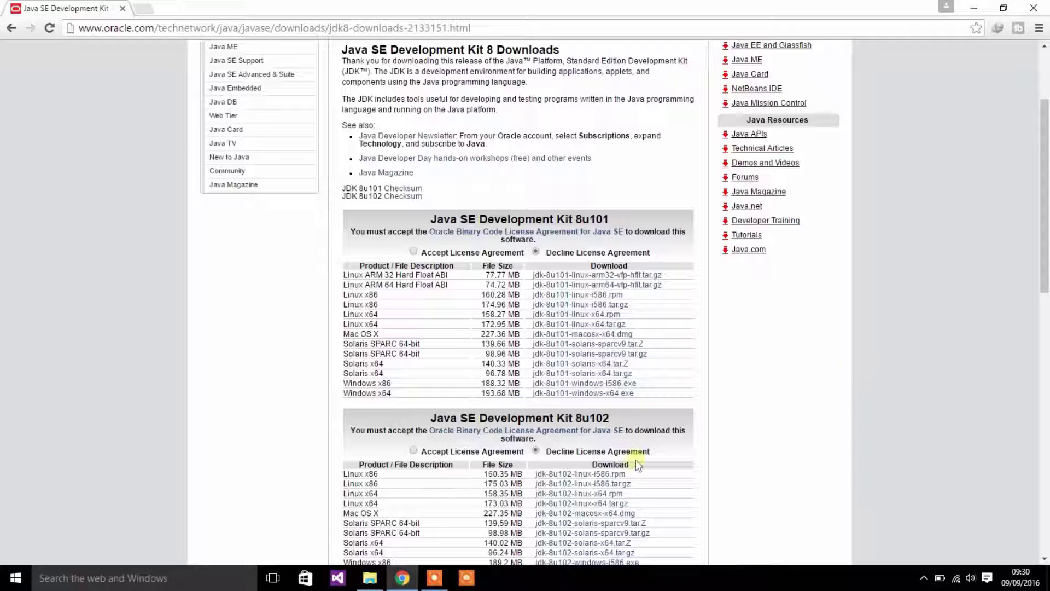
left_click(370, 578)
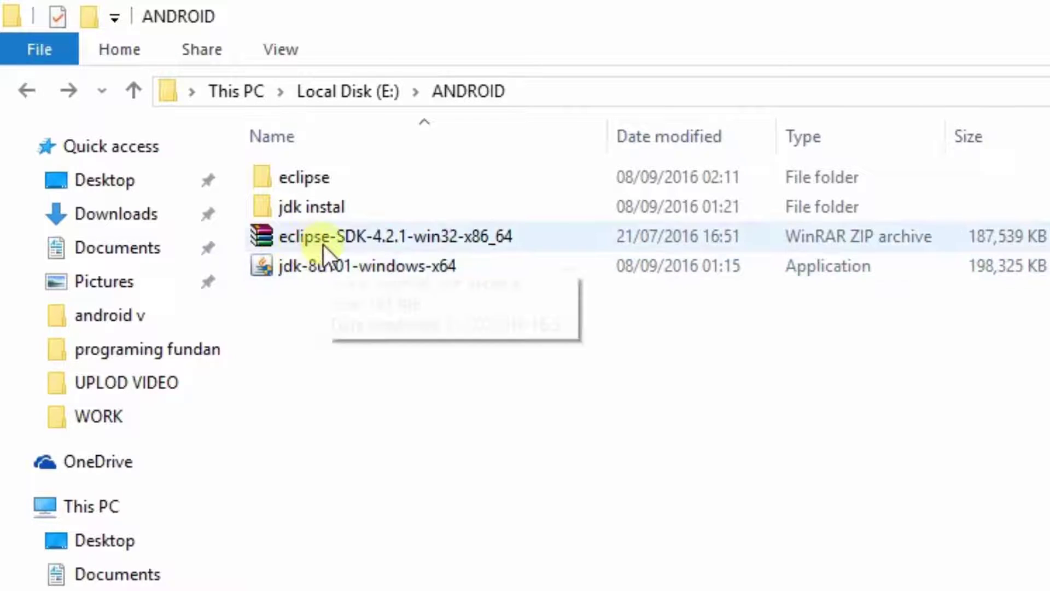
mouse_move(396, 236)
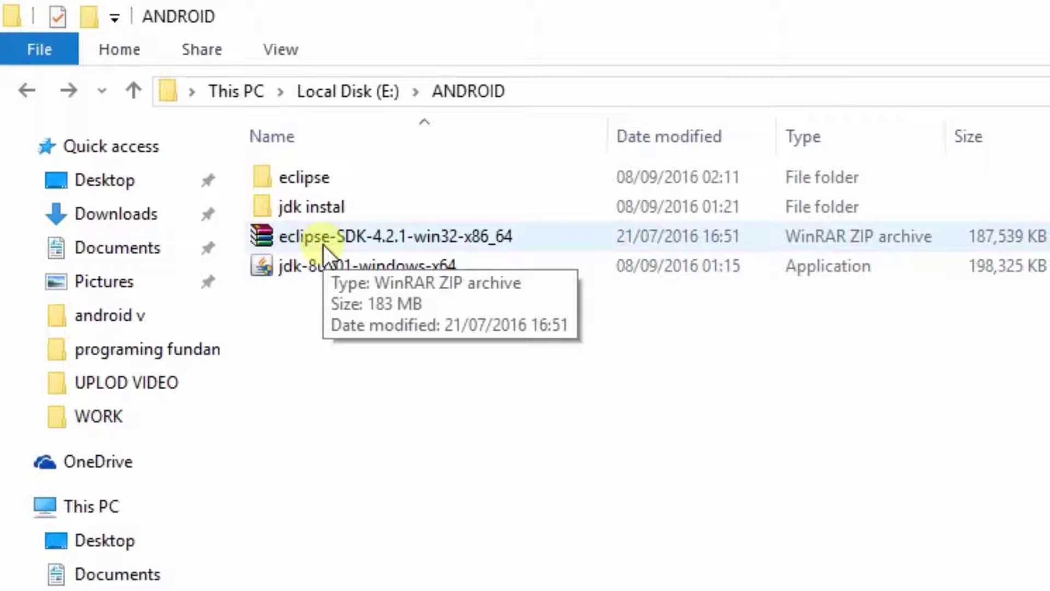
Extract eclipse-SDK-4.2.1-win32-x86_64 into the ANDROID folder with Extract Here
right_click(324, 244)
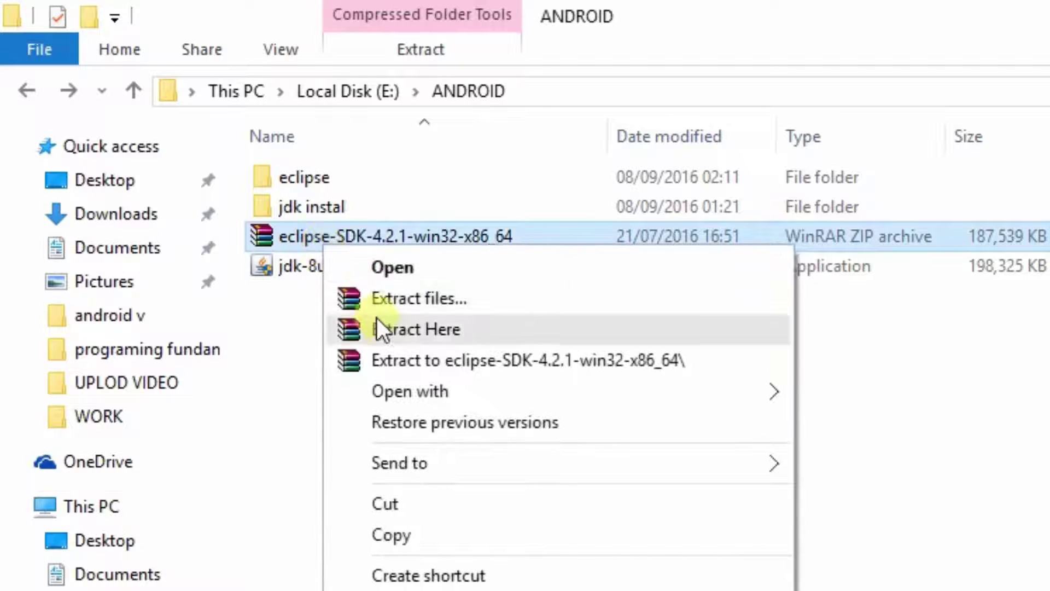
left_click(405, 337)
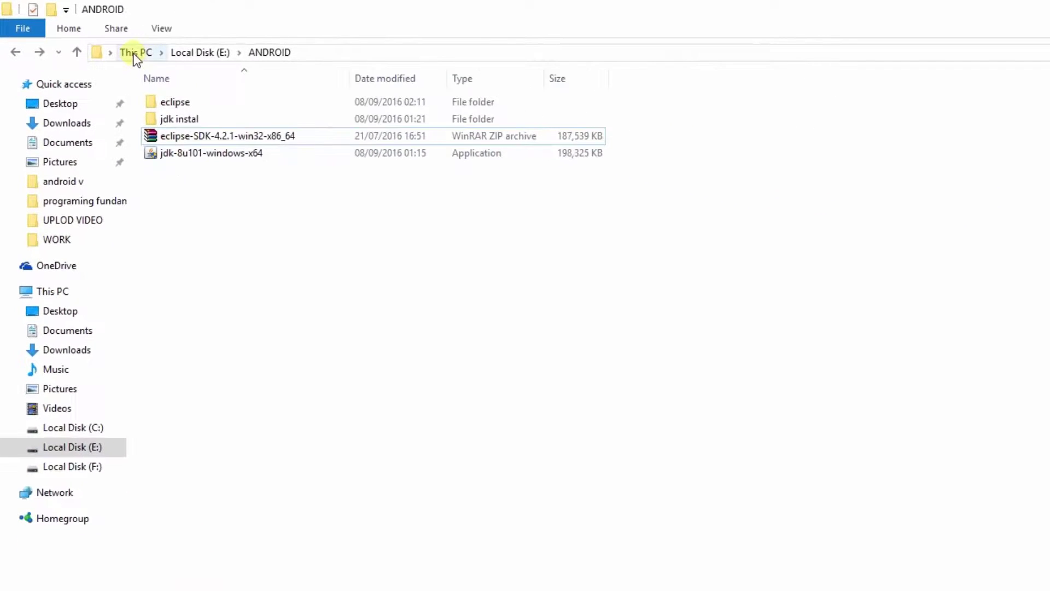
Browse to C:\Program Files\Java\jdk1.8.0_101\bin and select that path in the address bar
left_click(135, 54)
left_click(229, 230)
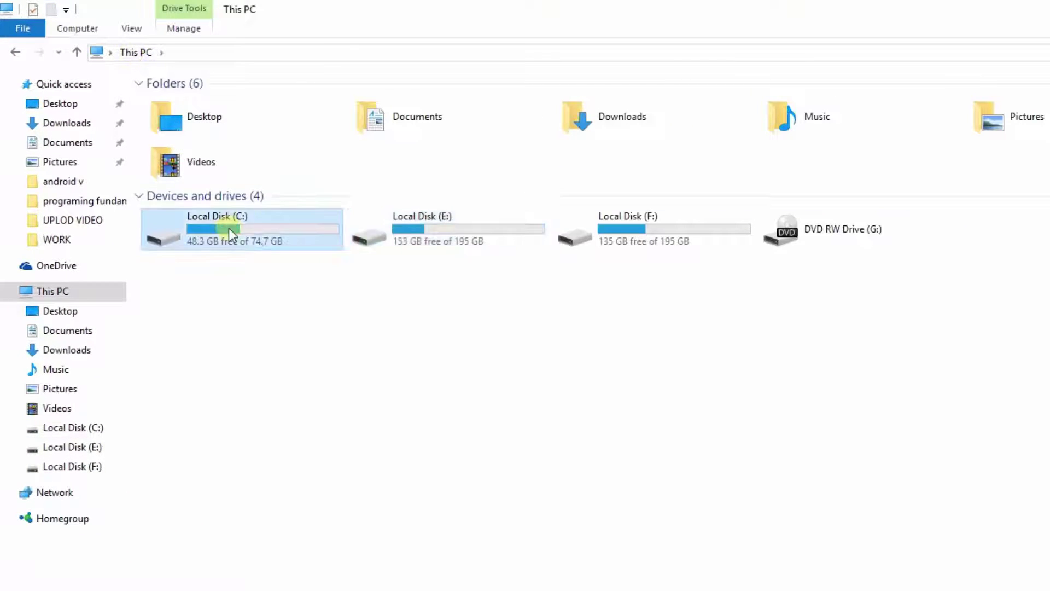
double_click(229, 228)
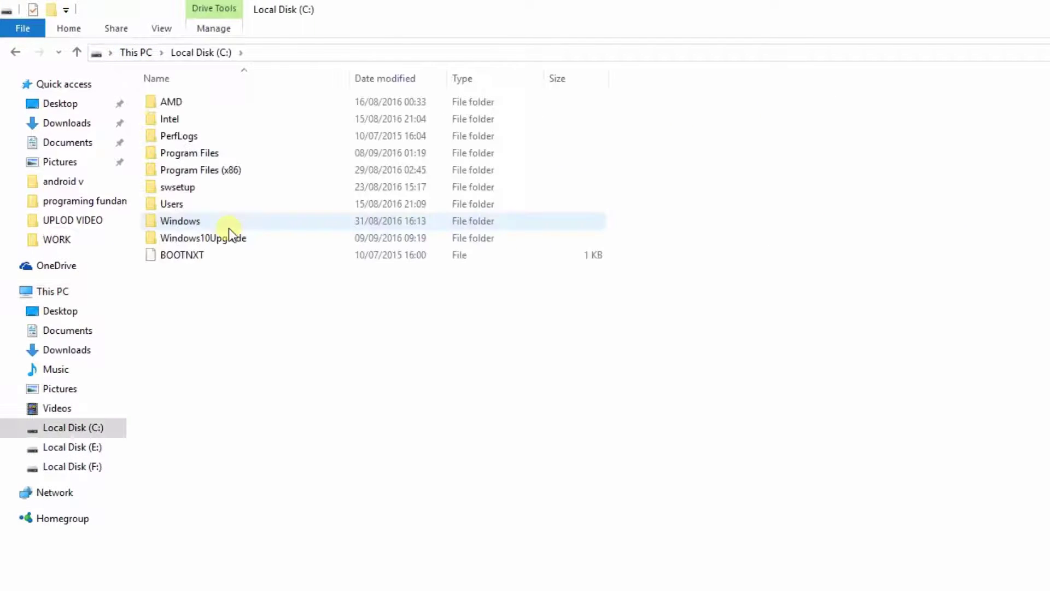
double_click(192, 155)
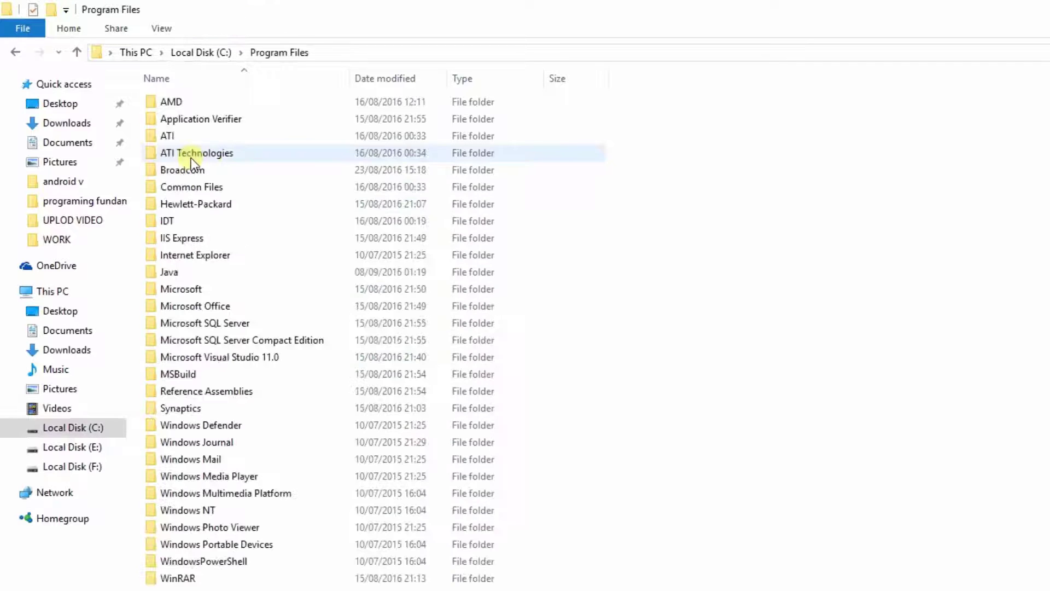
double_click(175, 274)
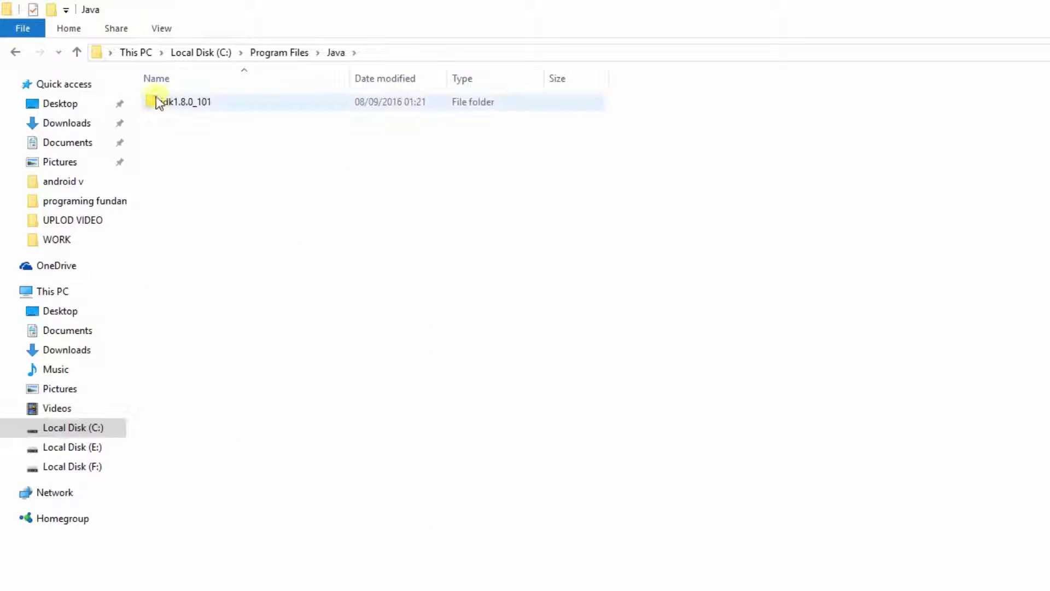
double_click(187, 107)
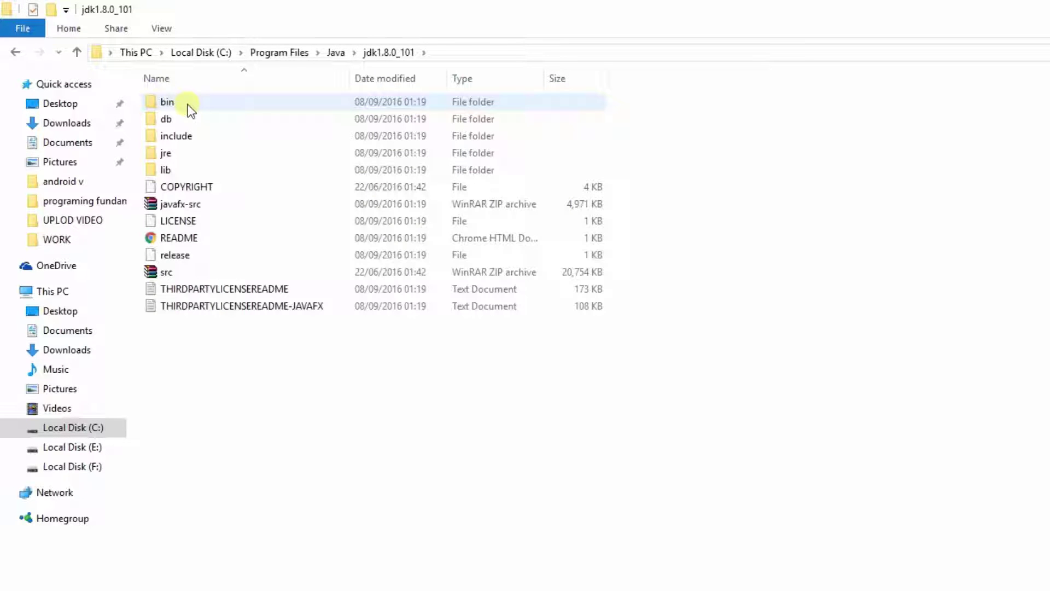
double_click(189, 110)
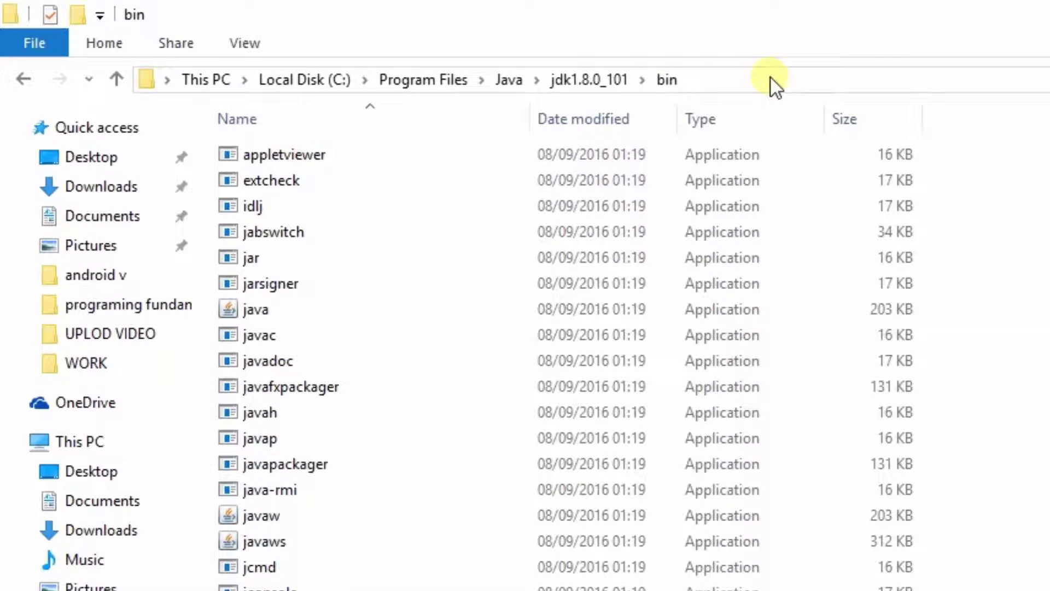
left_click(774, 82)
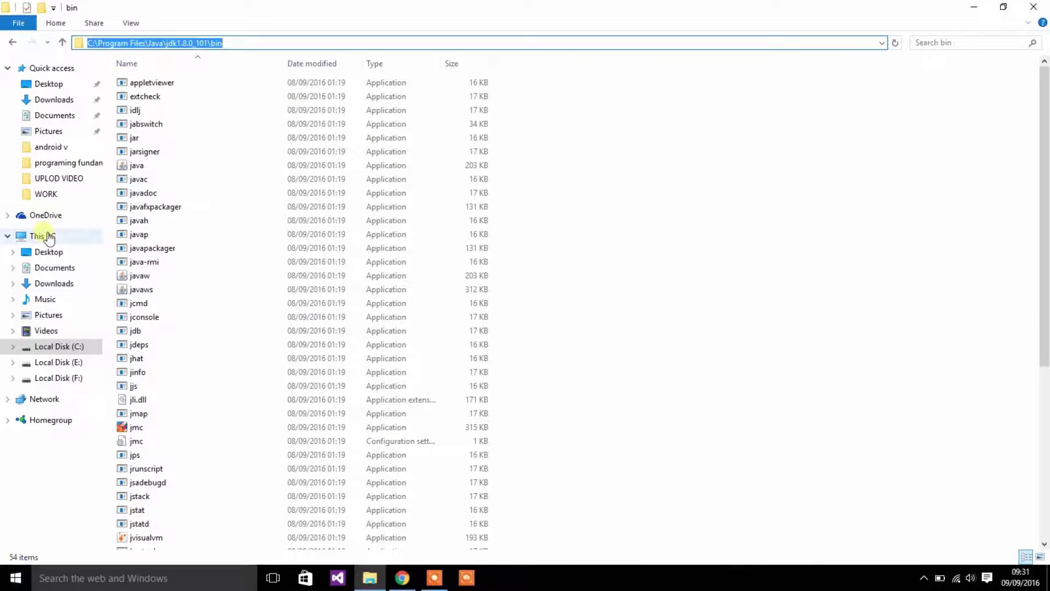
Go from This PC Properties to Environment Variables and select the Path system variable
right_click(46, 237)
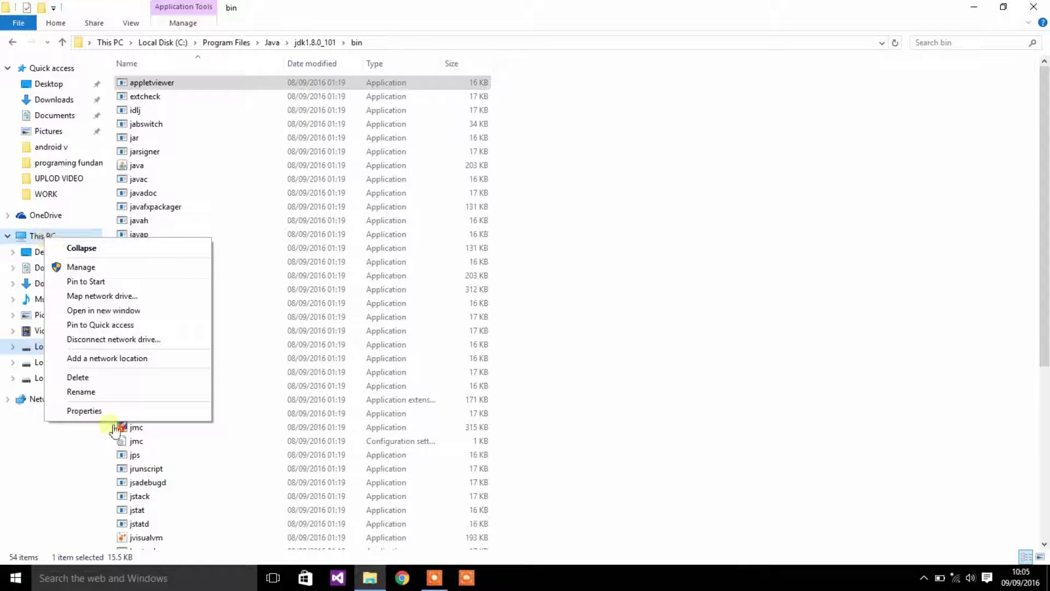
left_click(88, 411)
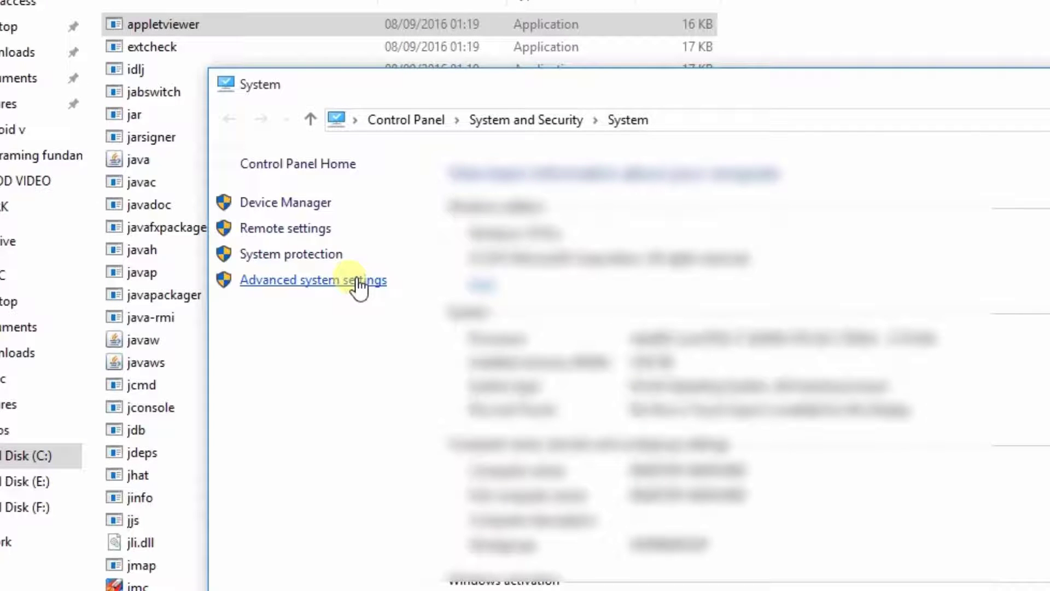
left_click(359, 283)
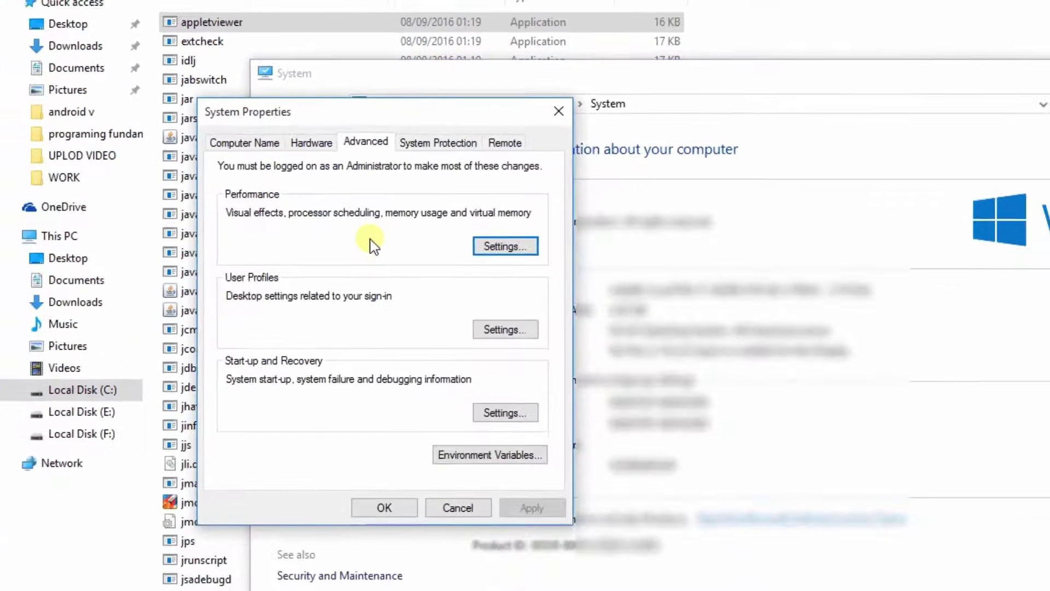
left_click(489, 460)
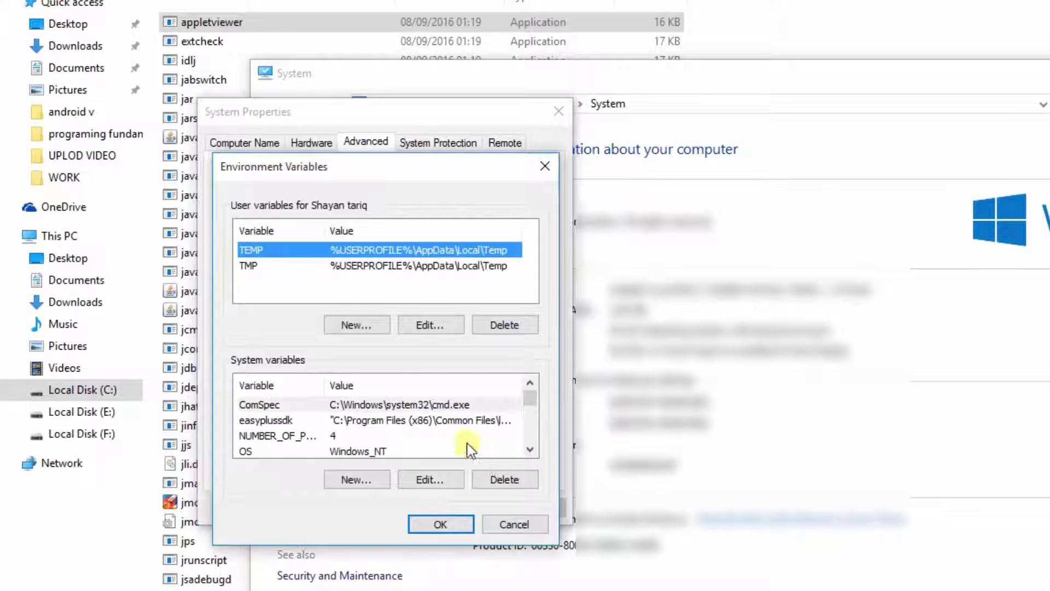
left_click(530, 449)
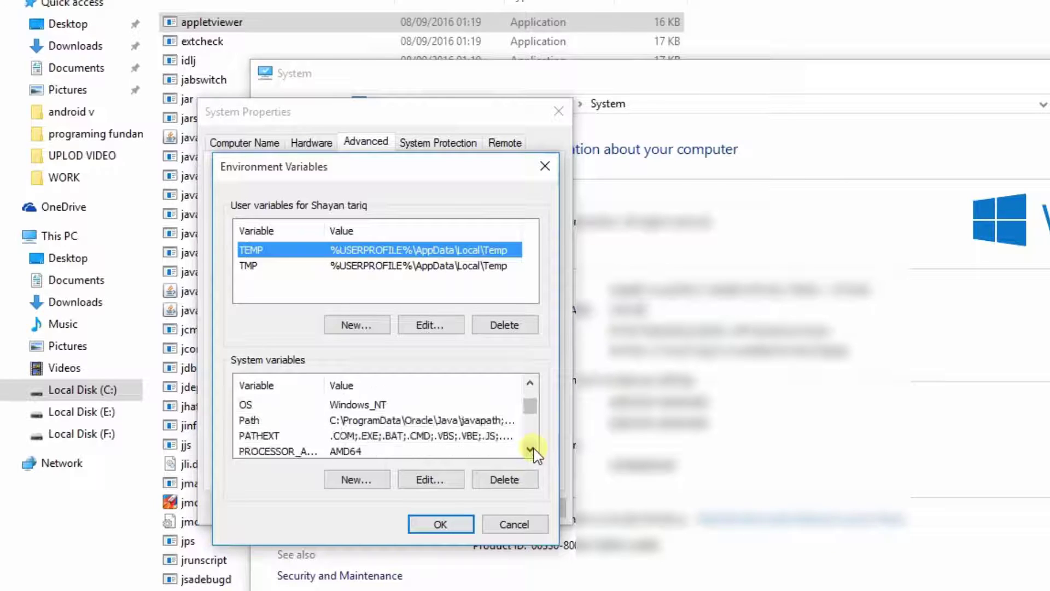
left_click(404, 417)
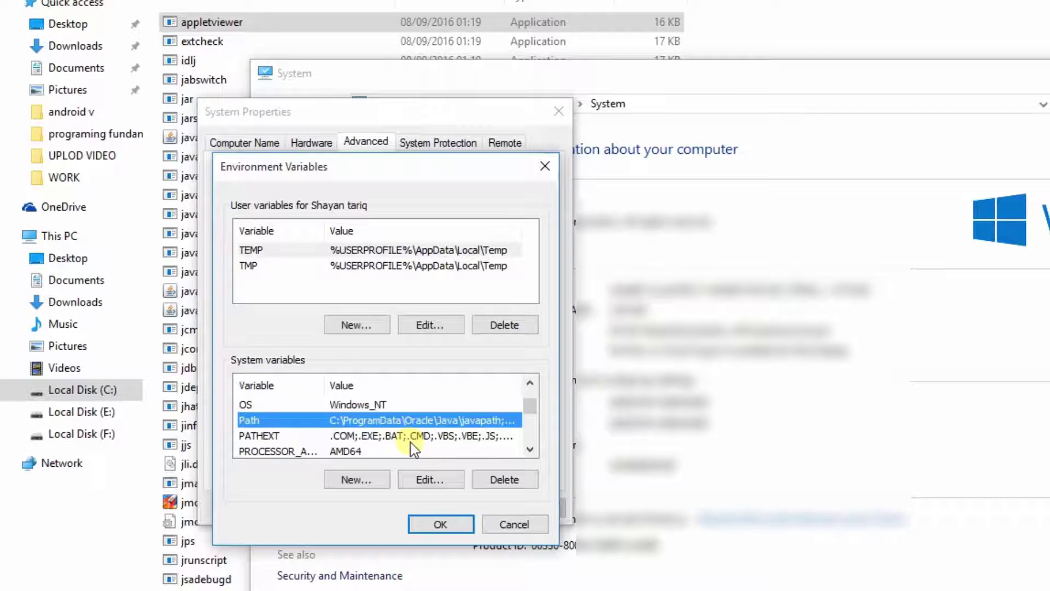
Append ;C:\Program Files\Java\jdk1.8.0_101\bin to the Path value and confirm it
left_click(438, 485)
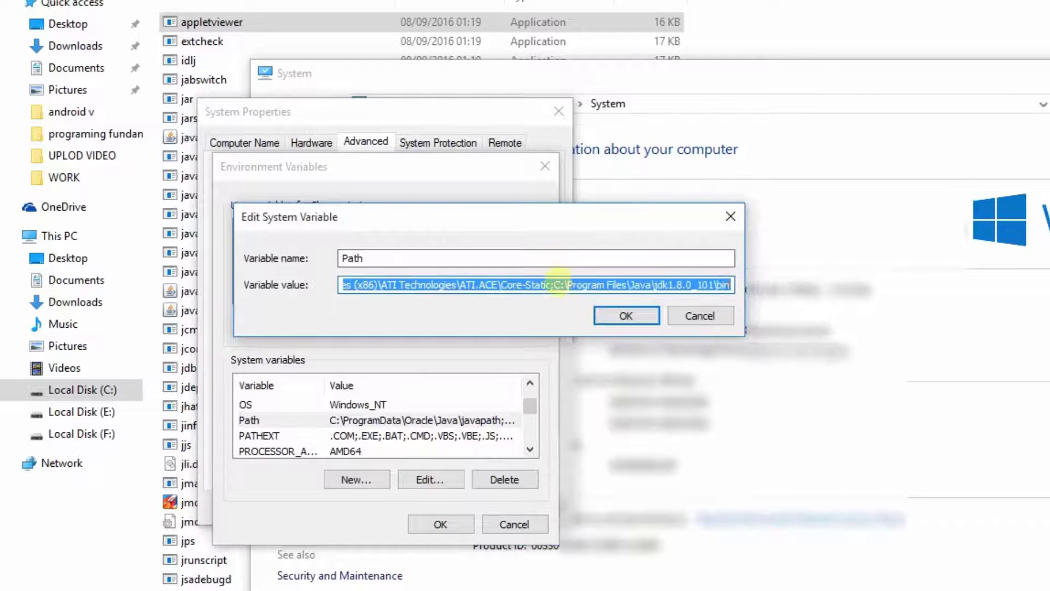
left_click(558, 285)
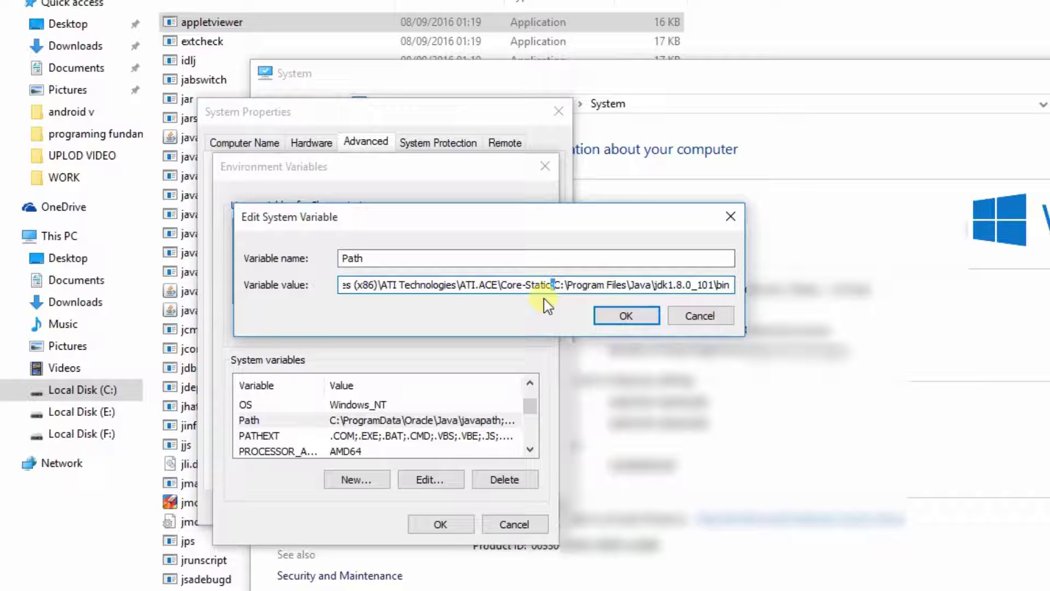
key("shift+Right")
key("shift+Right")
key("shift+Right")
key("shift+Right")
key("shift+Right")
key("shift+Right")
key("shift+Right")
key("shift+Right")
key("shift+Right")
key("shift+Right")
key("shift+Right")
key("shift+Right")
key("Right")
key("shift+Left")
key("shift+Left")
key("shift+Left")
key("shift+Left")
key("shift+Left")
key("shift+Left")
key("shift+Left")
key("shift+Left")
key("shift+Left")
key("shift+Left")
key("shift+Left")
key("shift+Left")
key("shift+Left")
key("shift+Left")
key("shift+Left")
key("shift+Left")
key("shift+Left")
key("shift+Left")
key("shift+Left")
key("shift+Left")
key("shift+Left")
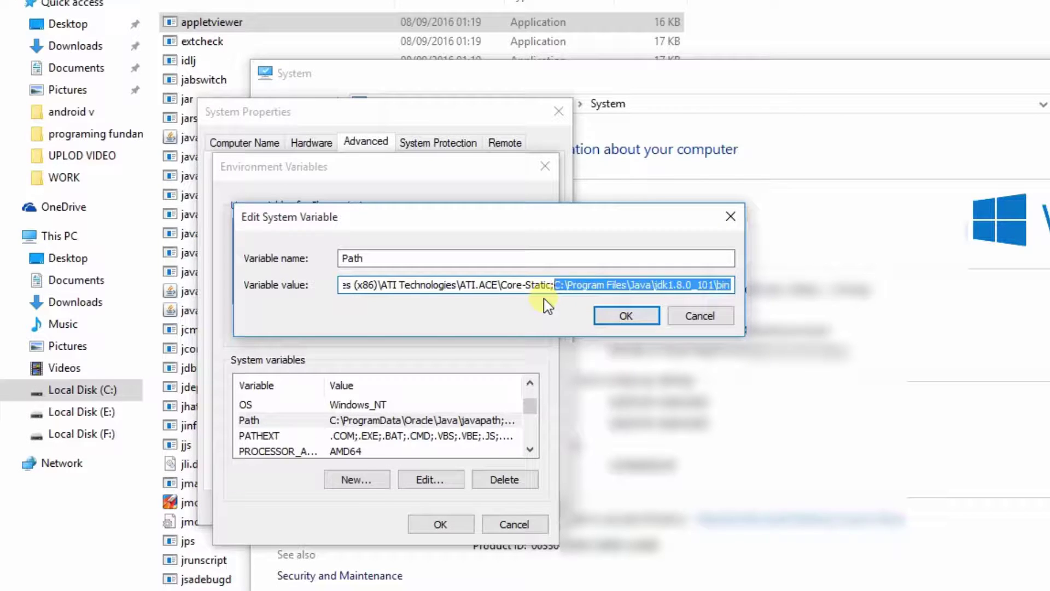
left_click(624, 316)
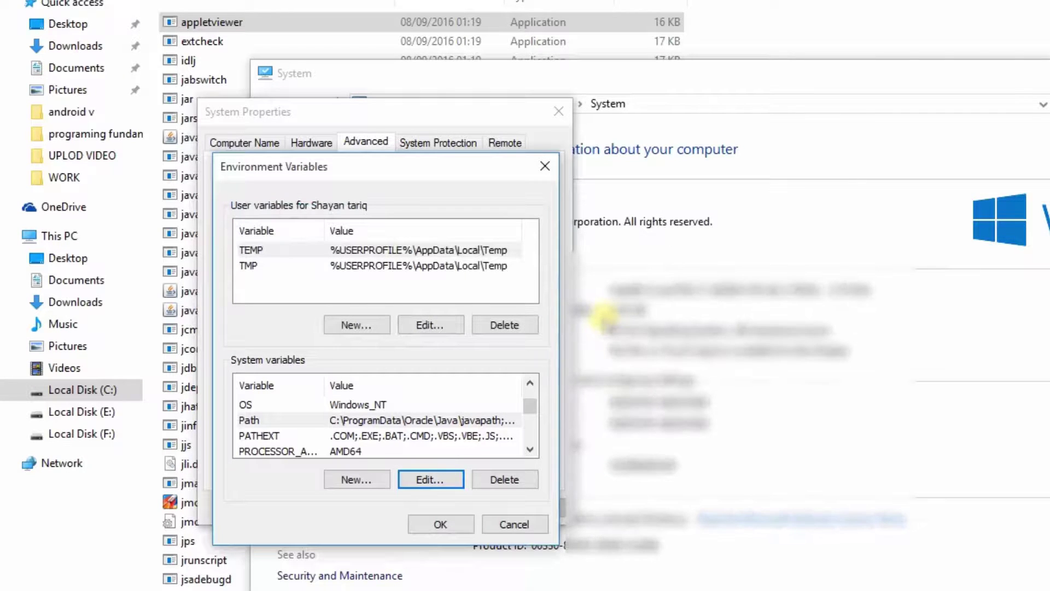
OK the Environment Variables and System Properties windows, close System, and go back in Explorer
left_click(451, 520)
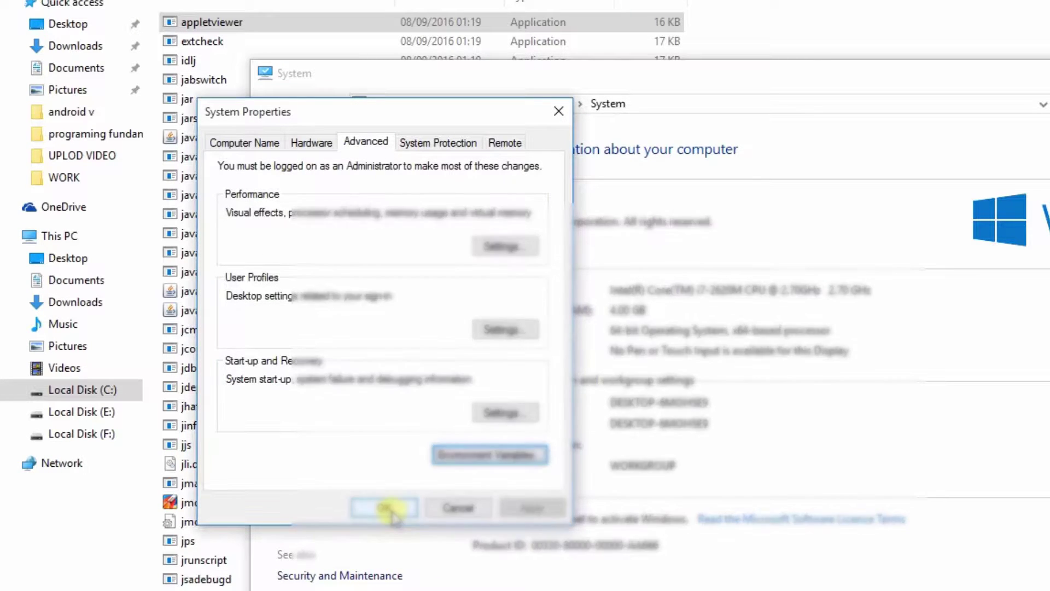
left_click(386, 510)
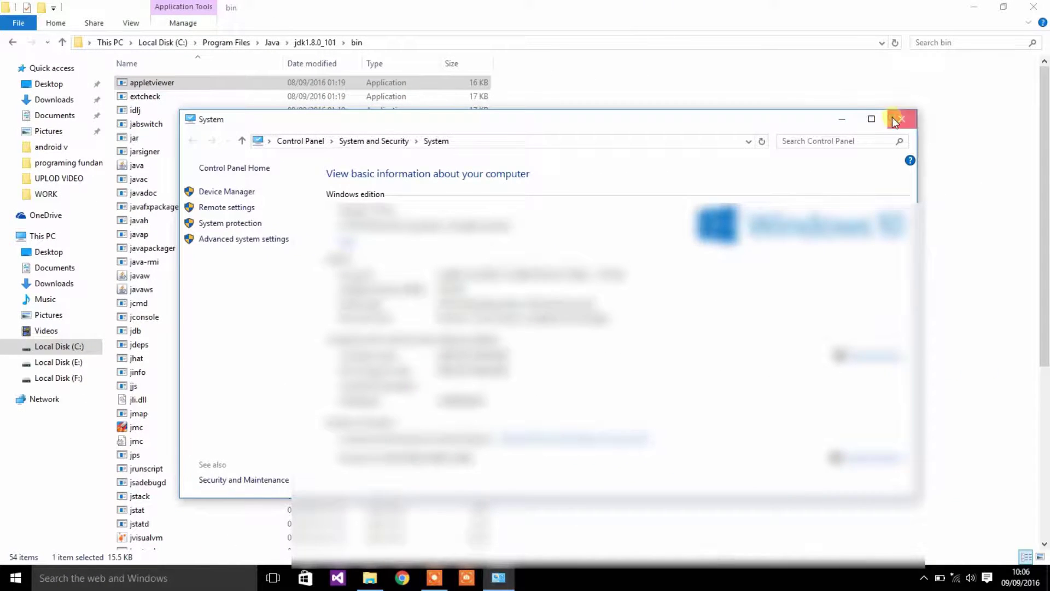
left_click(892, 117)
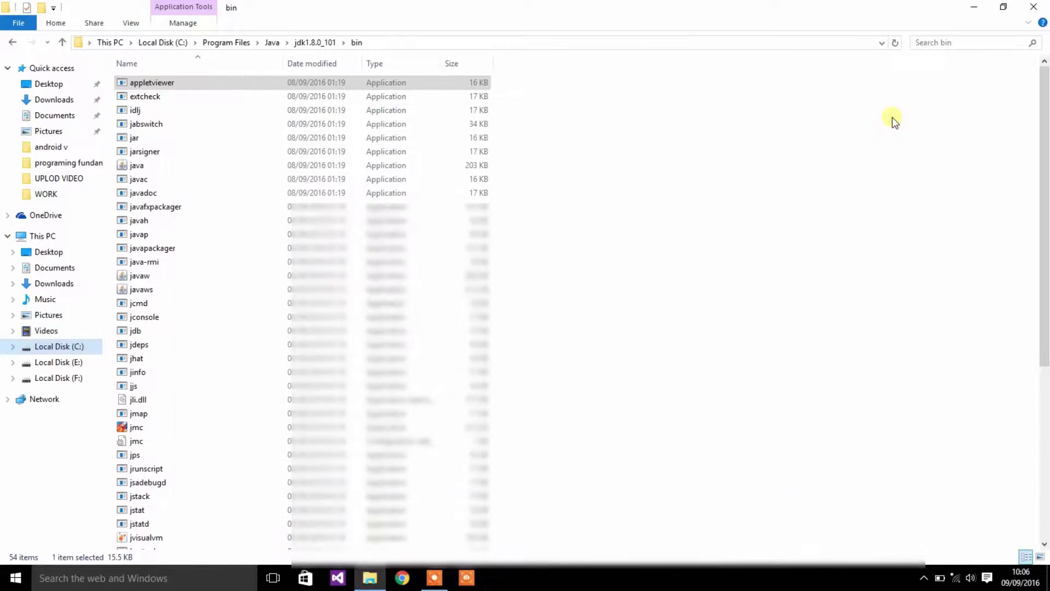
left_click(12, 43)
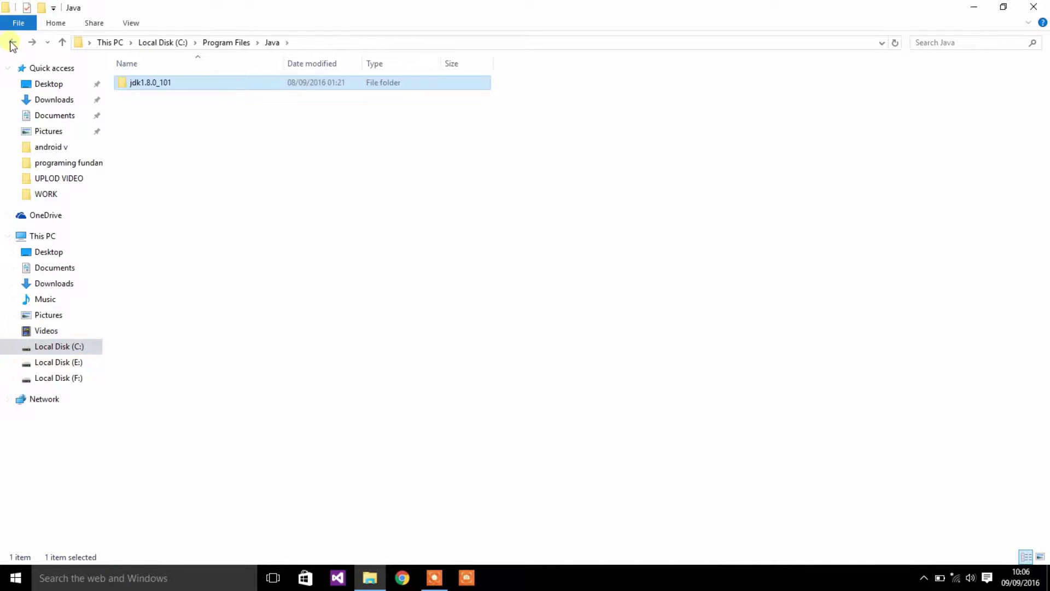
left_click(11, 44)
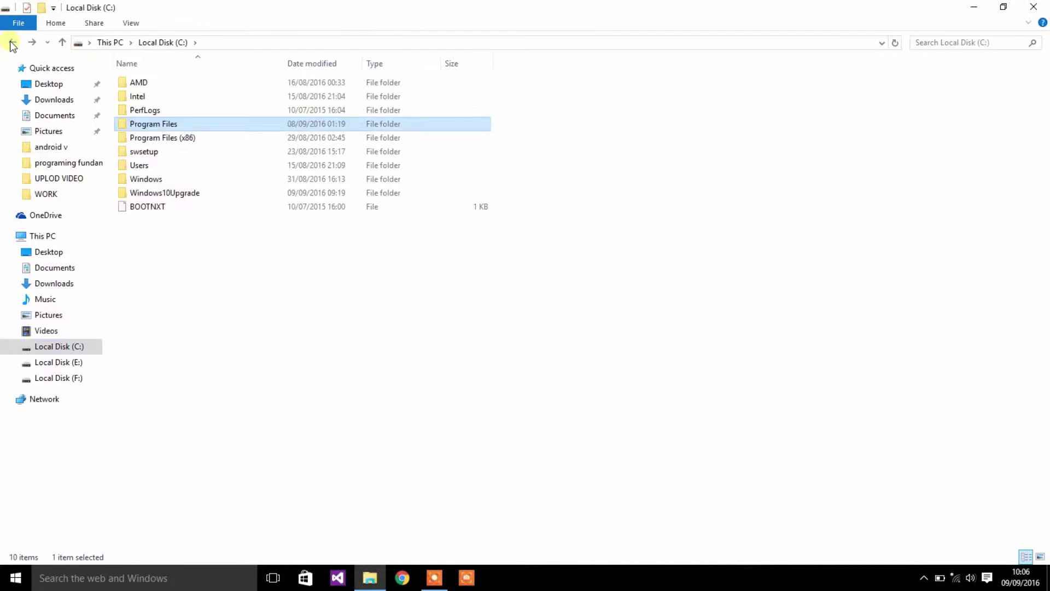
Open E:\ANDROID\eclipse and run eclipse.exe to start Eclipse Juno
left_click(12, 44)
left_click(12, 44)
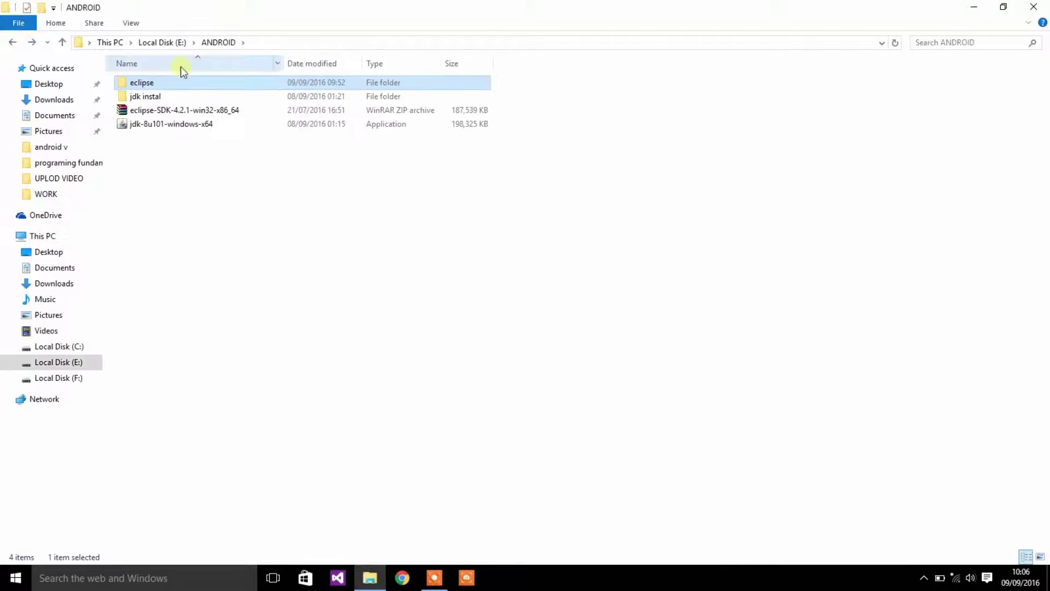
double_click(164, 88)
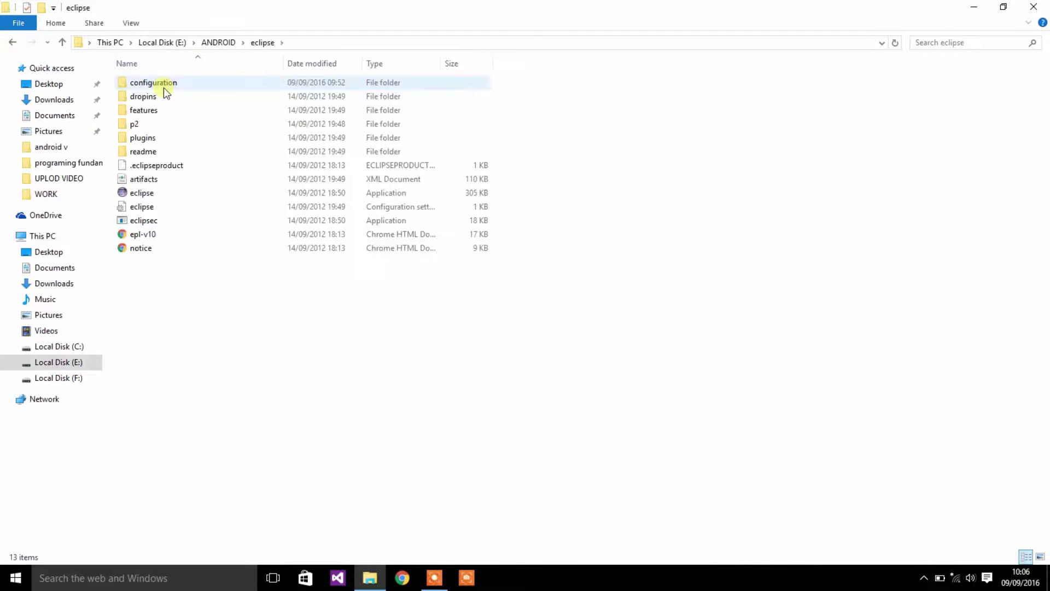
double_click(143, 198)
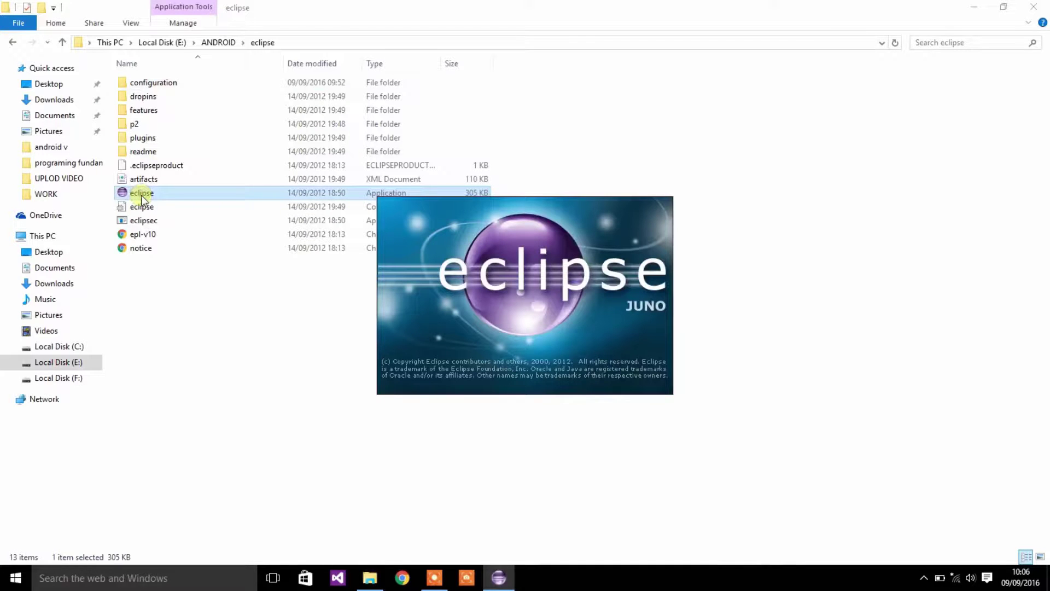